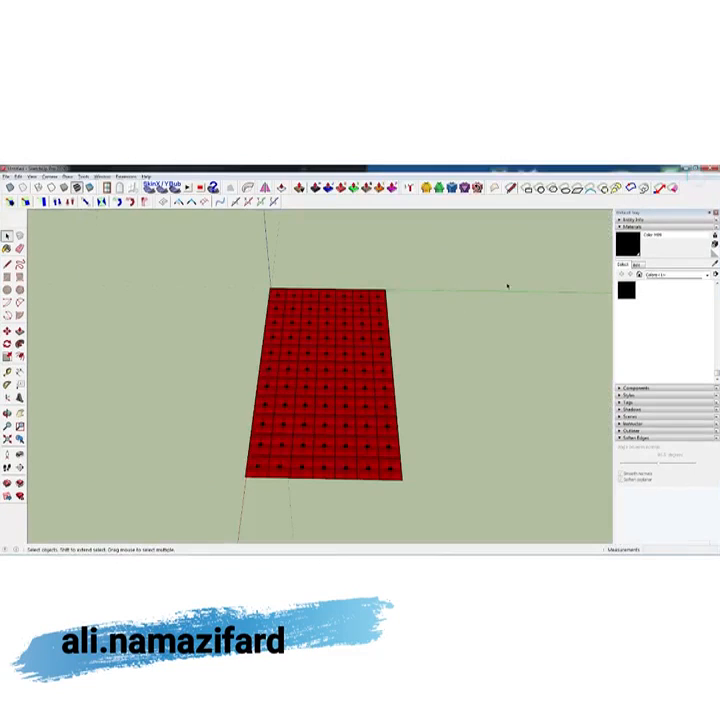
- Draw a small square on the ground beside the red tufted panel
mouse_move(508, 286)
middle_mouse_down()
mouse_move(410, 318)
mouse_move(334, 386)
mouse_move(361, 373)
mouse_move(329, 341)
middle_mouse_up()
scroll(329, 341, "up", 3)
left_click(7, 277)
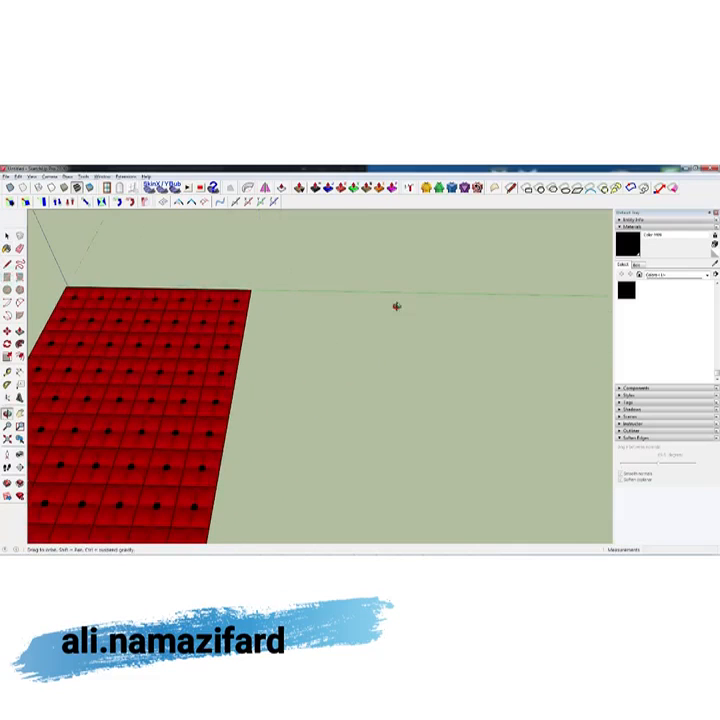
scroll(289, 321, "up", 3)
left_click(283, 306)
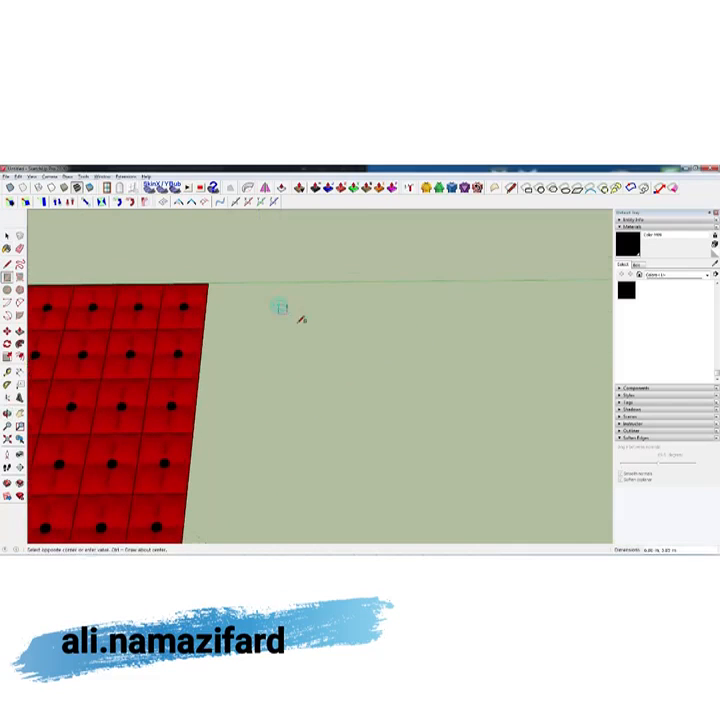
left_click(310, 330)
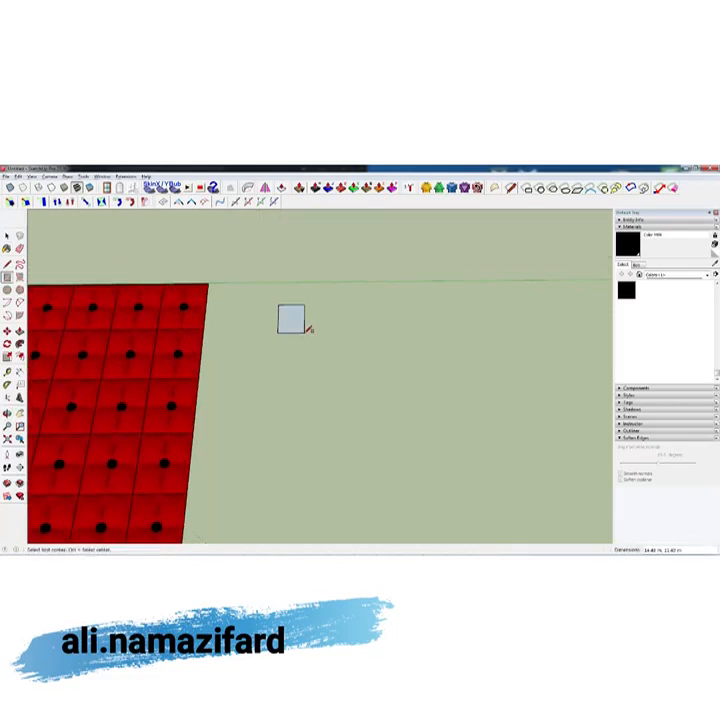
- Remove the square's face and generate a soap skin mesh from its outline with 10 divisions
key("space")
scroll(300, 327, "up", 3)
scroll(298, 327, "down", 2)
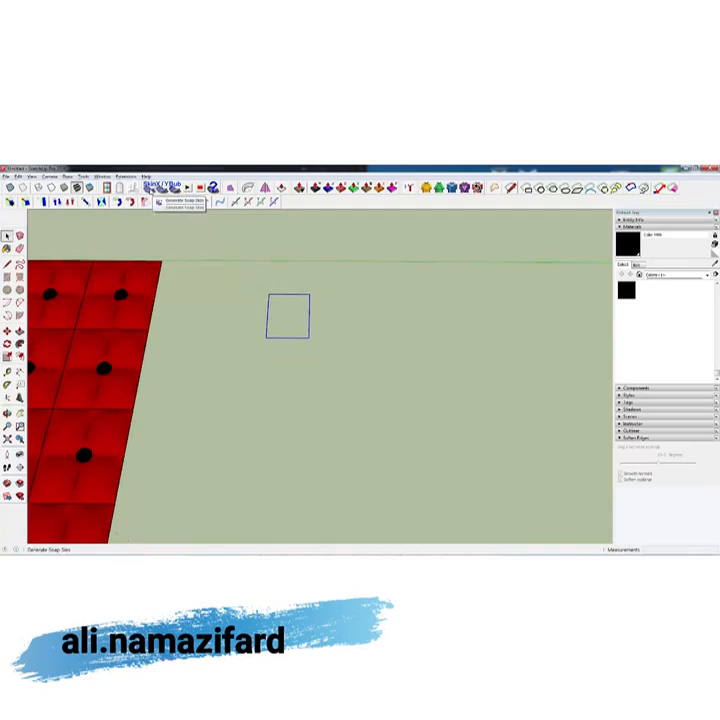
left_click(150, 190)
scroll(280, 330, "up", 5)
middle_click_drag(248, 321, 264, 295)
scroll(266, 288, "down", 2)
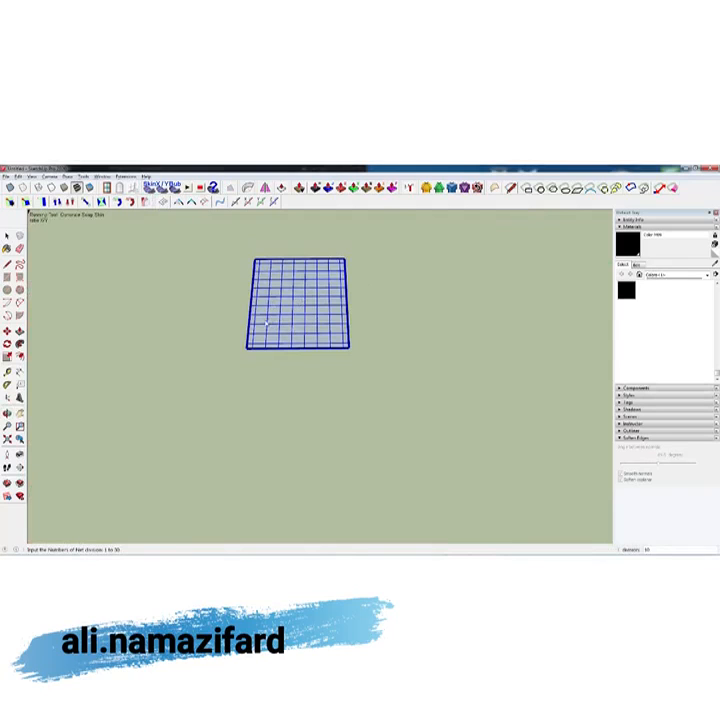
scroll(268, 322, "up", 1)
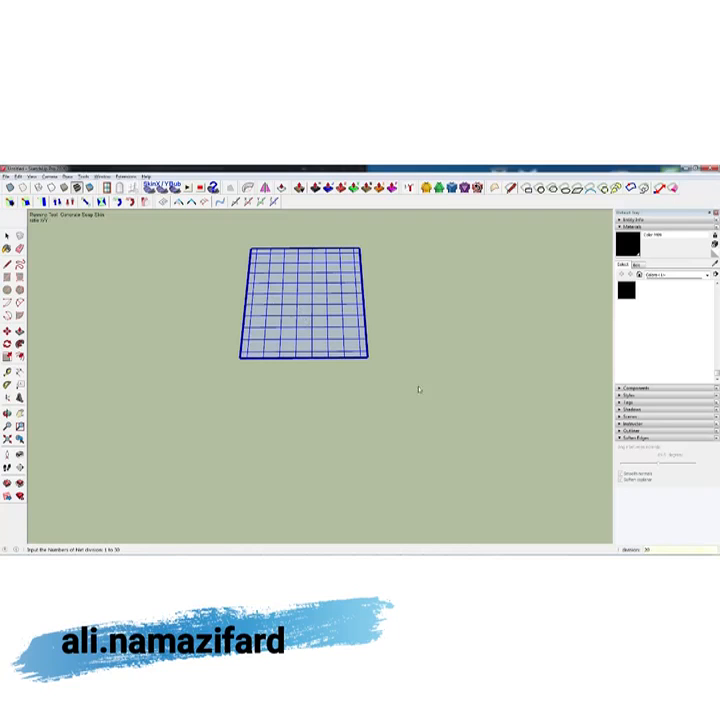
key("Return")
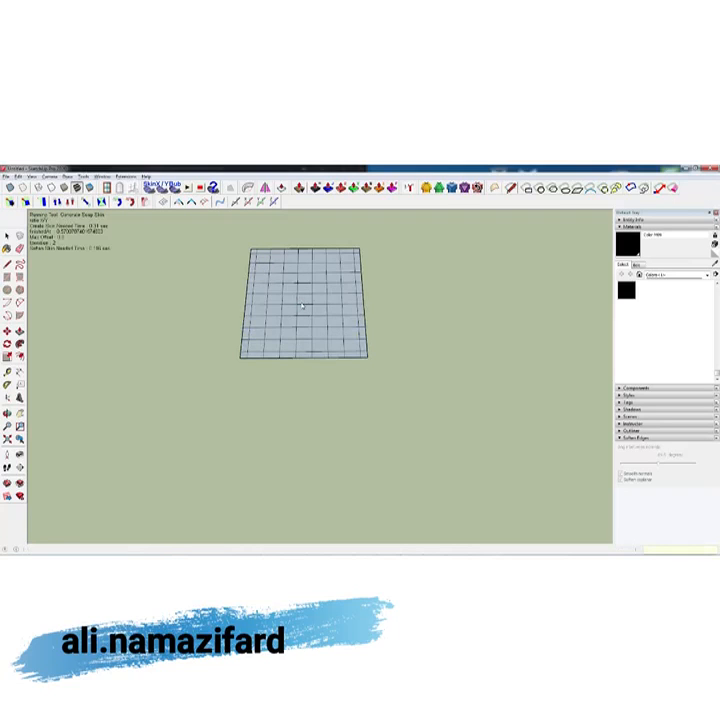
scroll(229, 294, "down", 1)
scroll(242, 300, "down", 1)
key("space")
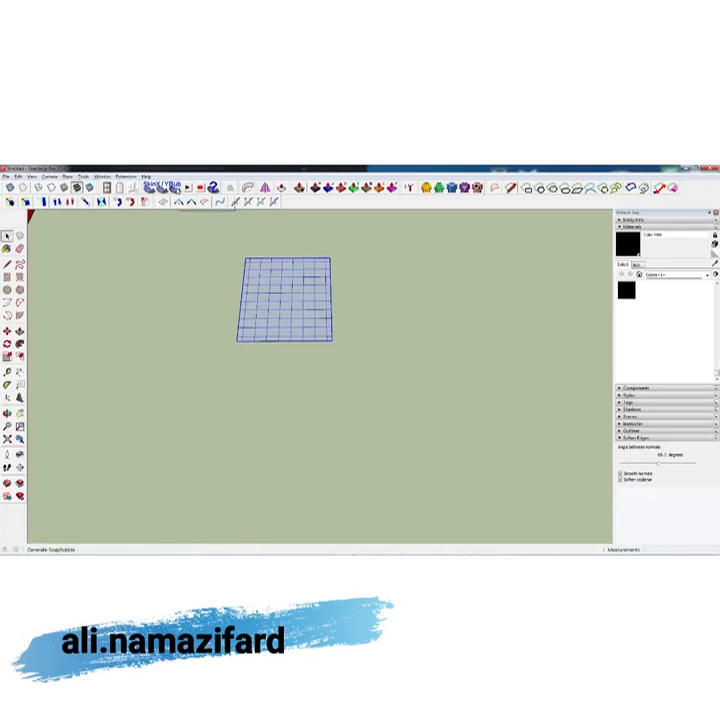
- Inflate the soap skin as a soap bubble with pressure 10 and rotate it 180 degrees so it bulges upward
left_click(175, 190)
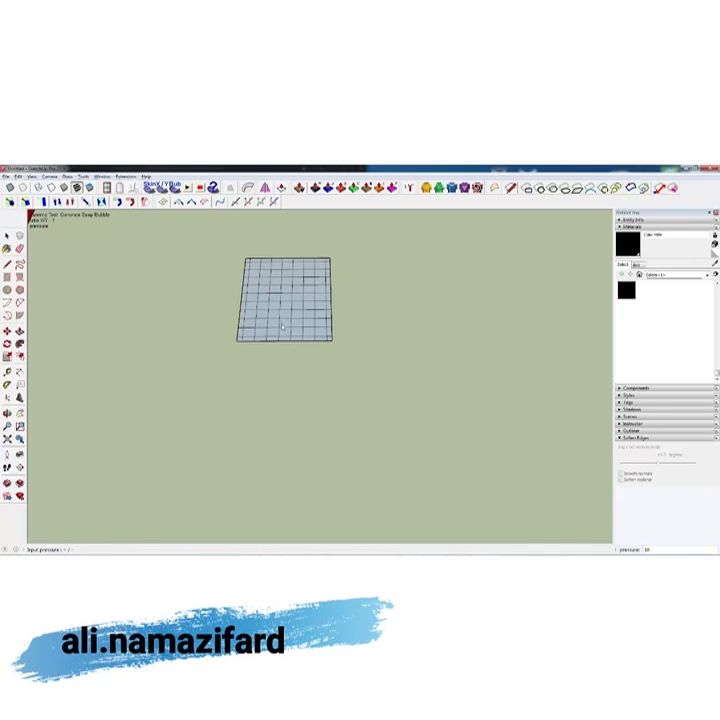
middle_click_drag(282, 327, 273, 306)
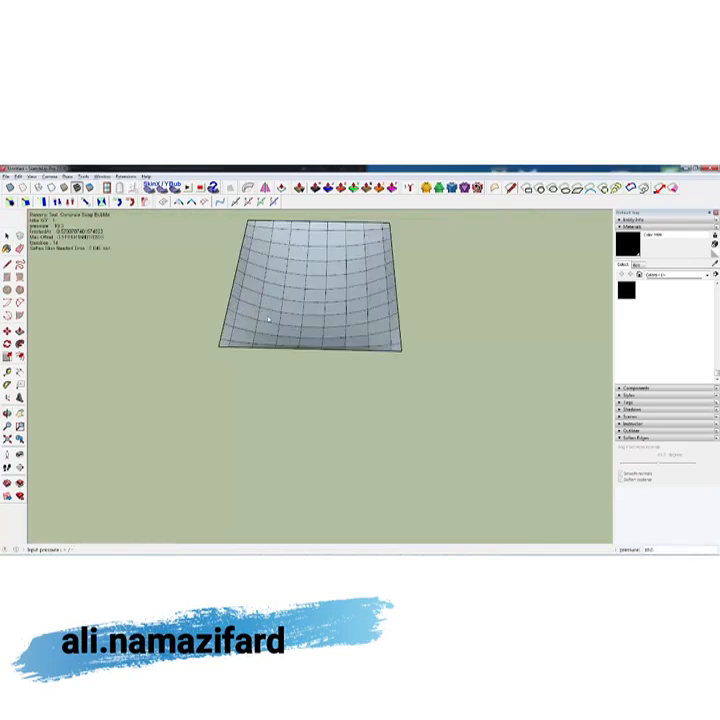
left_click(276, 303)
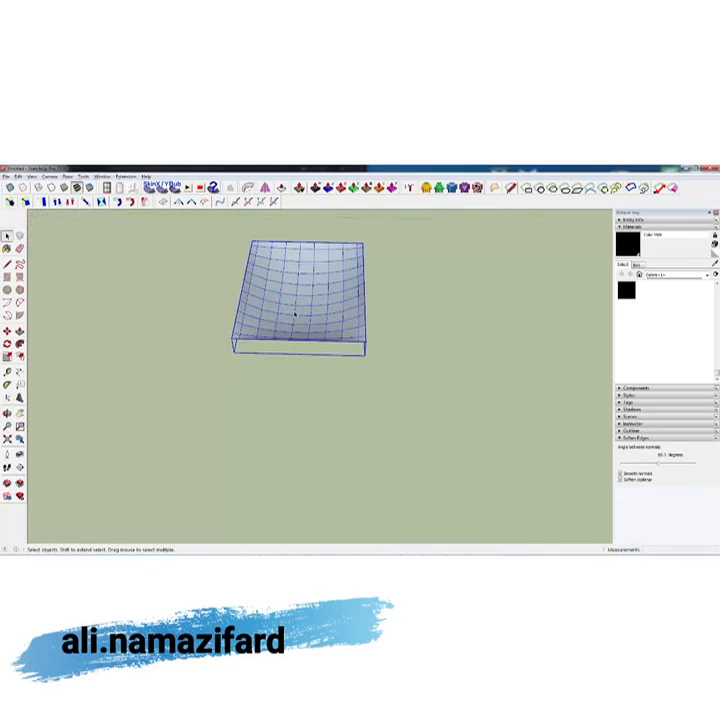
key("m")
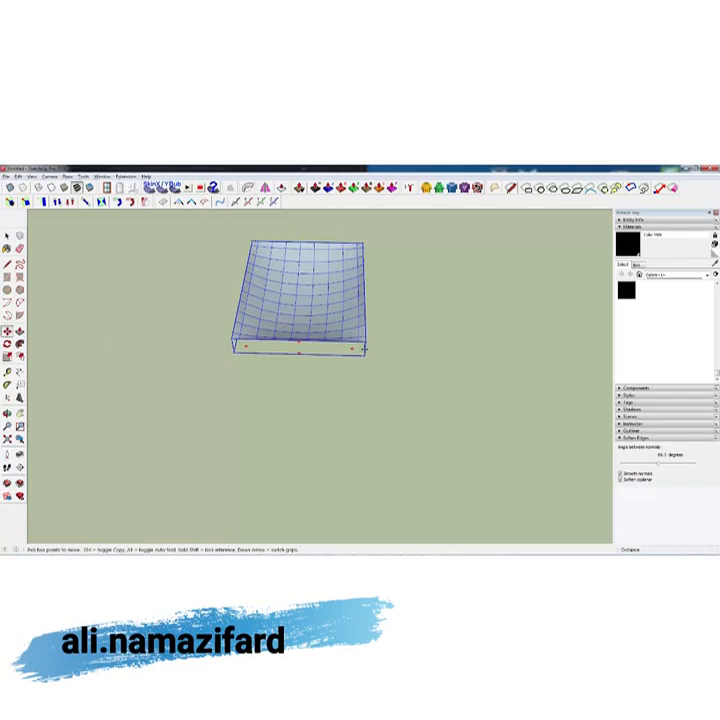
left_click(352, 348)
left_click(256, 345)
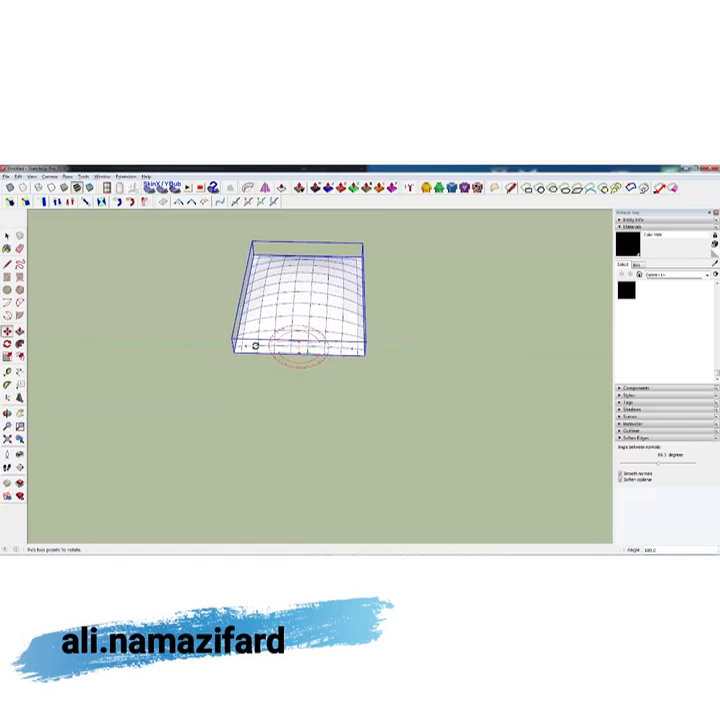
- Move the inflated cushion off the original square outline and delete that outline
scroll(256, 345, "down", 2)
left_click(268, 330)
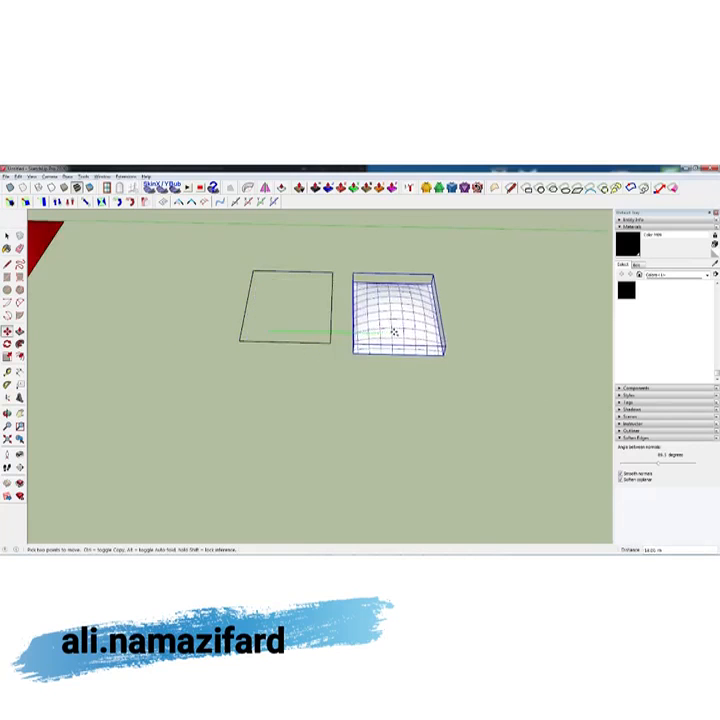
left_click(405, 321)
key("space")
left_click_drag(339, 257, 205, 378)
key("Delete")
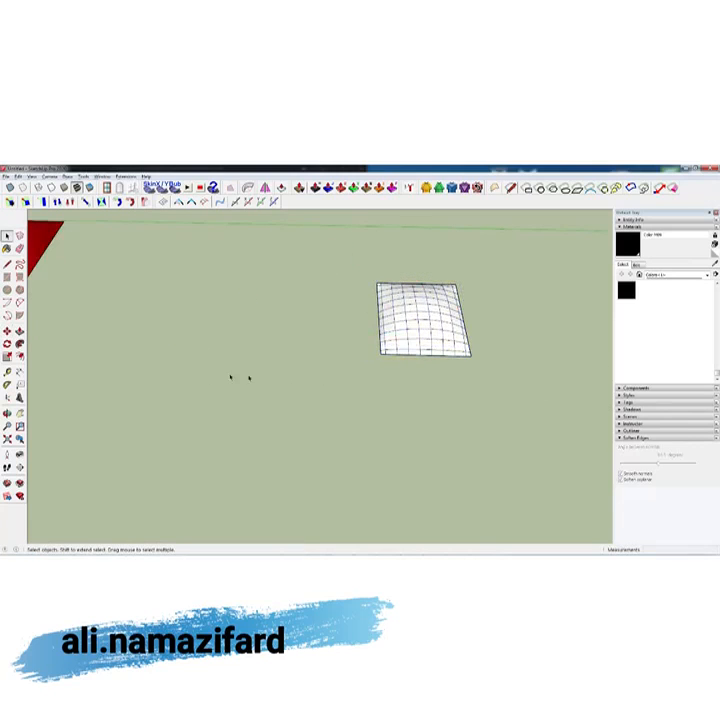
- Copy the cushion along the green axis so the two cushions sit edge to edge
scroll(402, 343, "down", 2)
middle_click_drag(452, 331, 362, 361, "shift")
left_click(310, 366)
scroll(310, 366, "up", 3)
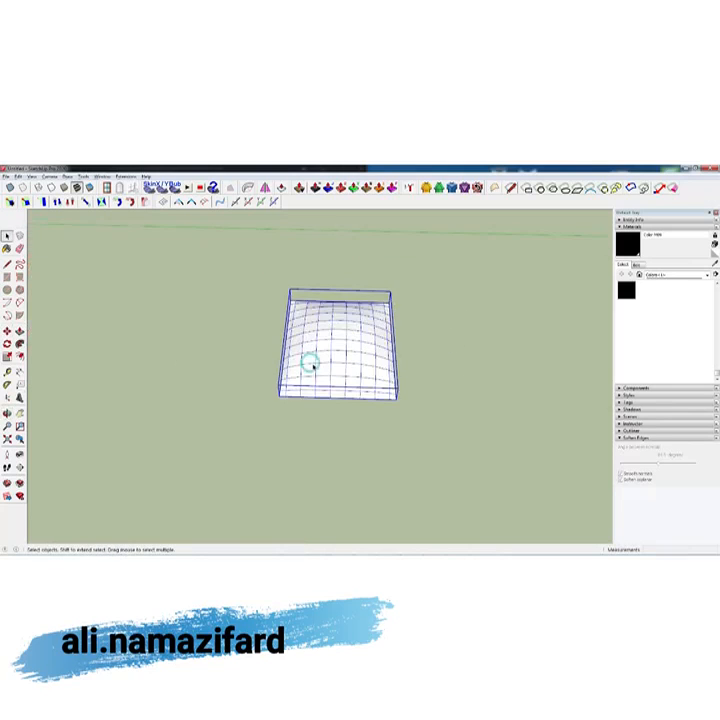
middle_click_drag(311, 365, 276, 361, "shift")
key("m")
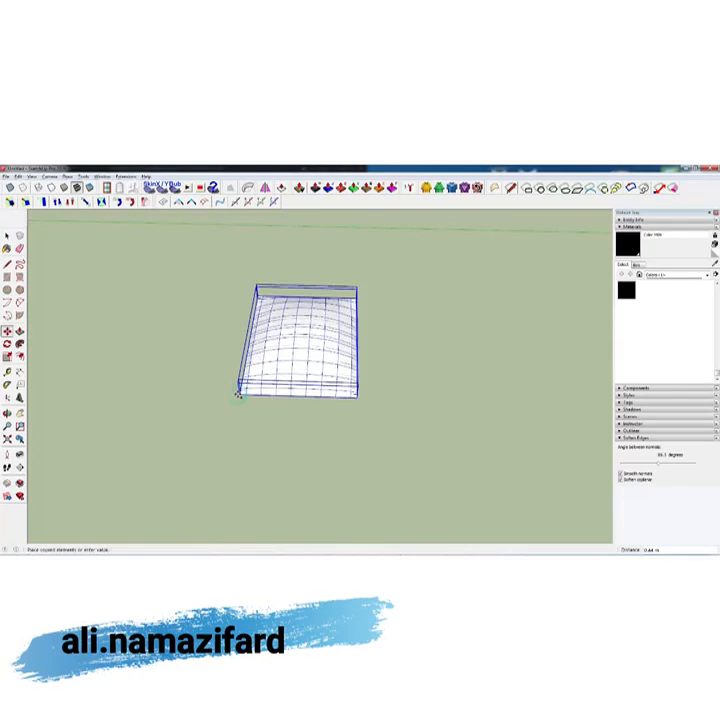
key("ctrl")
left_click(238, 394)
left_click(359, 396)
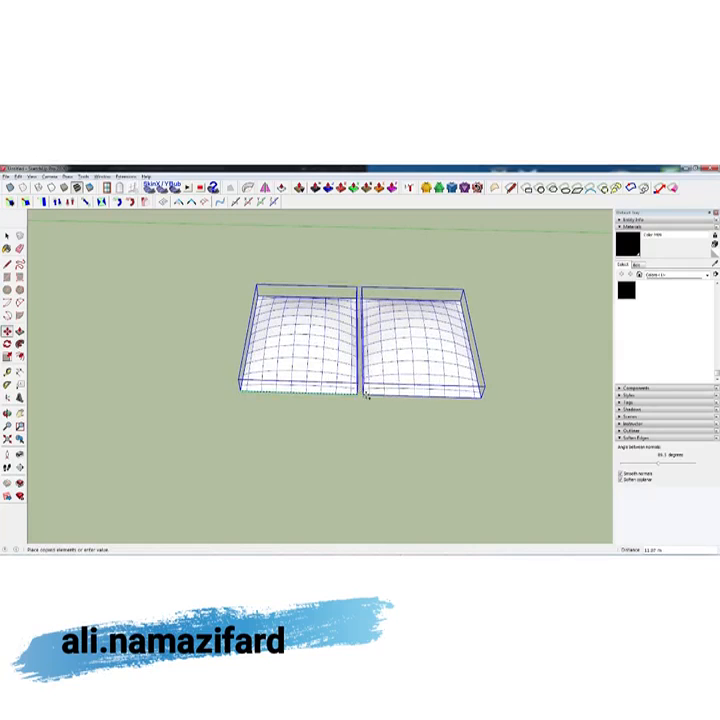
key("space")
- Copy the pair of cushions along the red axis to make an adjoining two-by-two block
left_click(333, 361, "shift")
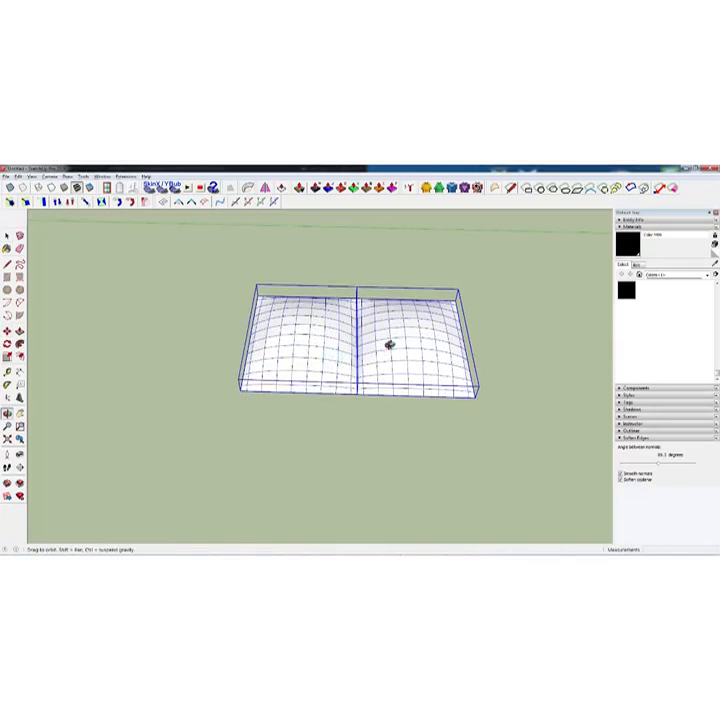
middle_click_drag(389, 344, 299, 375)
key("m")
left_click(511, 350)
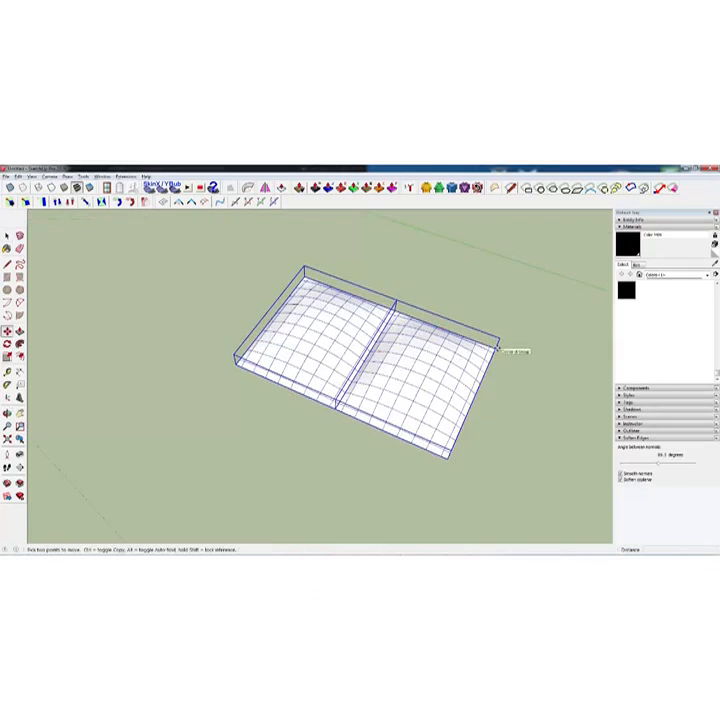
key("ctrl")
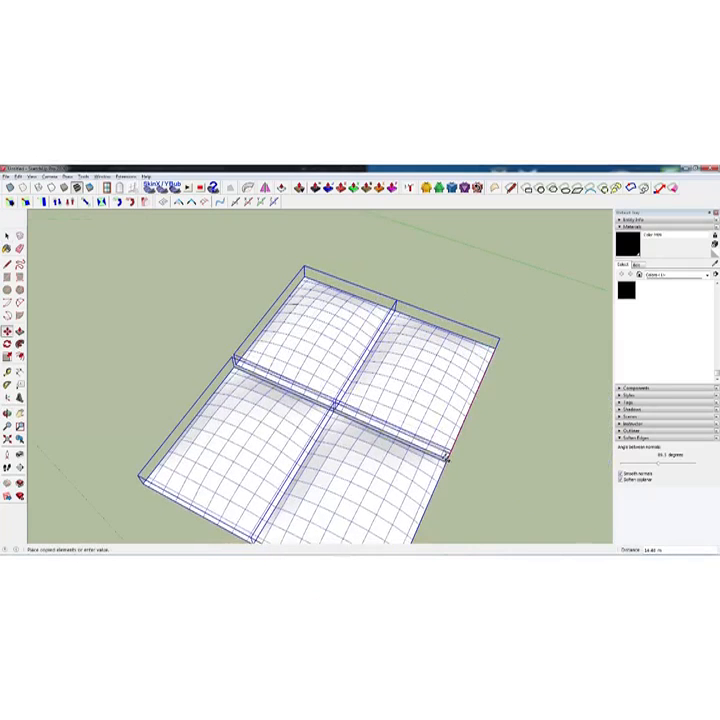
left_click(448, 458)
key("space")
- Explode all four cushion groups into loose geometry
middle_click_drag(263, 372, 394, 329)
left_click(394, 329, "shift")
left_click(313, 333, "shift")
middle_click_drag(301, 344, 341, 350)
right_click(343, 350)
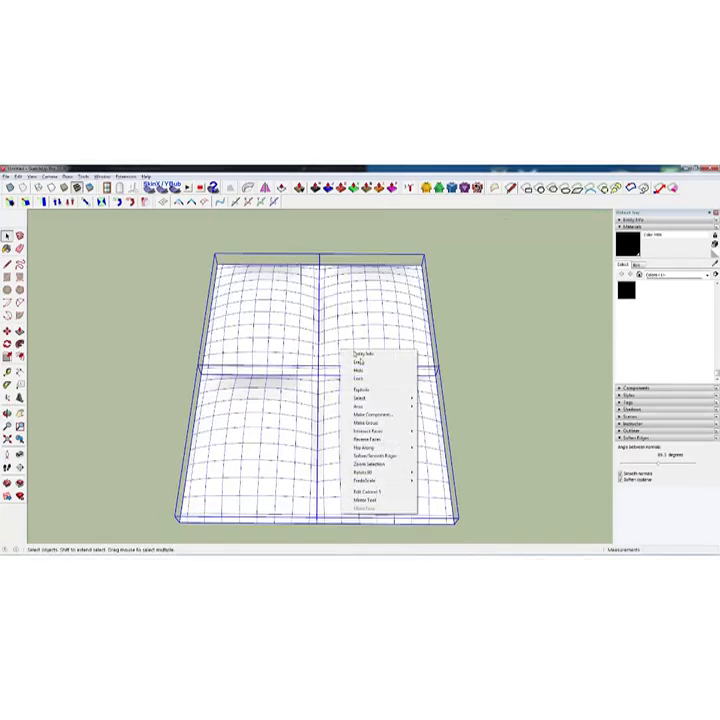
left_click(370, 390)
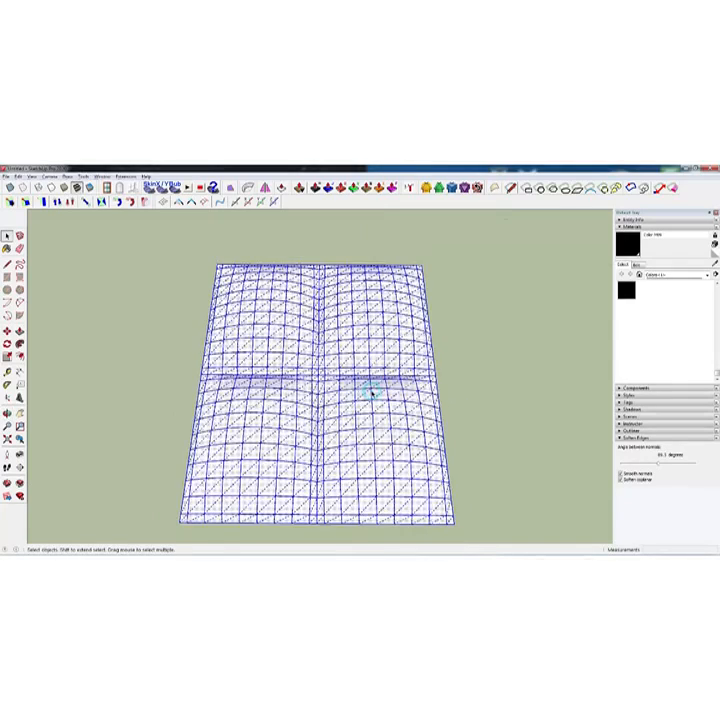
- Move the small faces at the centre where the four cushions meet downward to form a button dimple
scroll(330, 385, "up", 5)
left_click(341, 350)
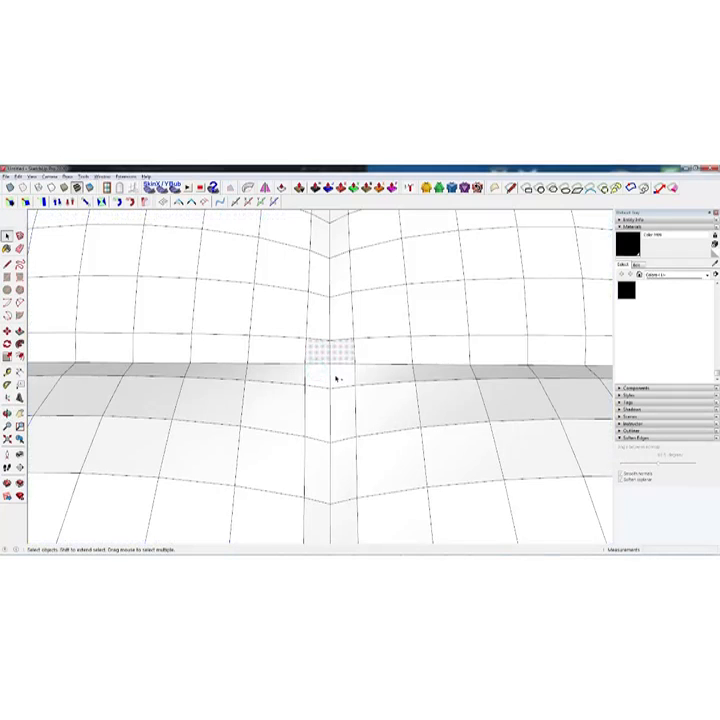
middle_click_drag(334, 379, 323, 346)
key("m")
left_click(329, 357)
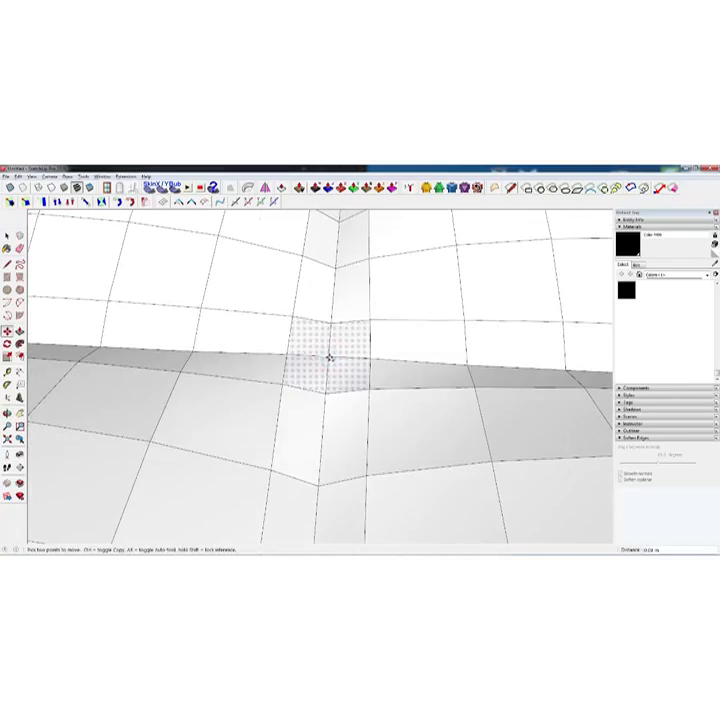
left_click(329, 392)
scroll(333, 392, "down", 4)
middle_click_drag(333, 392, 309, 421)
scroll(371, 374, "up", 4)
key("space")
scroll(311, 396, "down", 6)
scroll(398, 350, "down", 3)
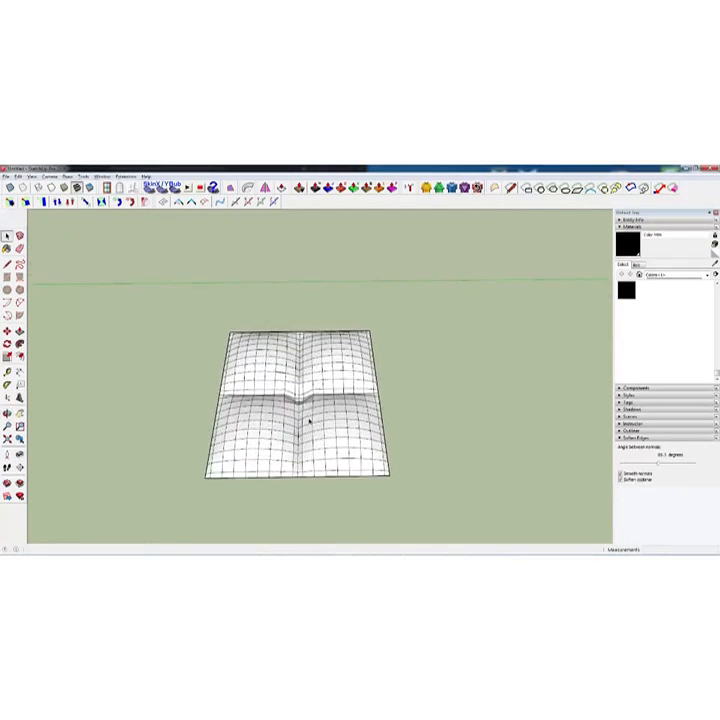
- Draw a small circle on the ground beside the cushion block
left_click(7, 290)
middle_click_drag(210, 330, 157, 321, "shift")
left_click(434, 329)
left_click(445, 332)
- Make a rotated copy of the circle about its centre, standing perpendicular to the horizontal one
key("space")
left_click(441, 333)
left_click(7, 343)
scroll(364, 311, "up", 2)
key("space")
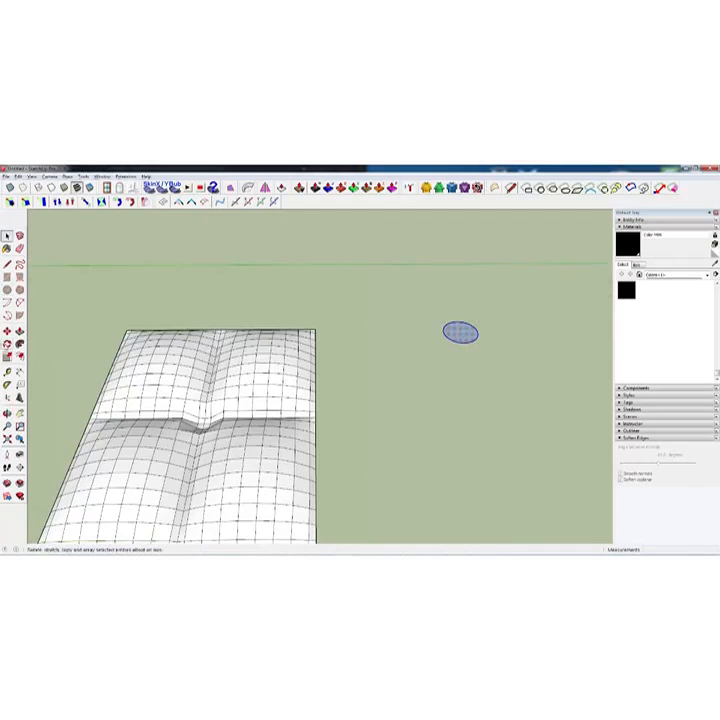
left_click(6, 344)
middle_click_drag(437, 334, 357, 372, "shift")
key("Left")
left_click(381, 371)
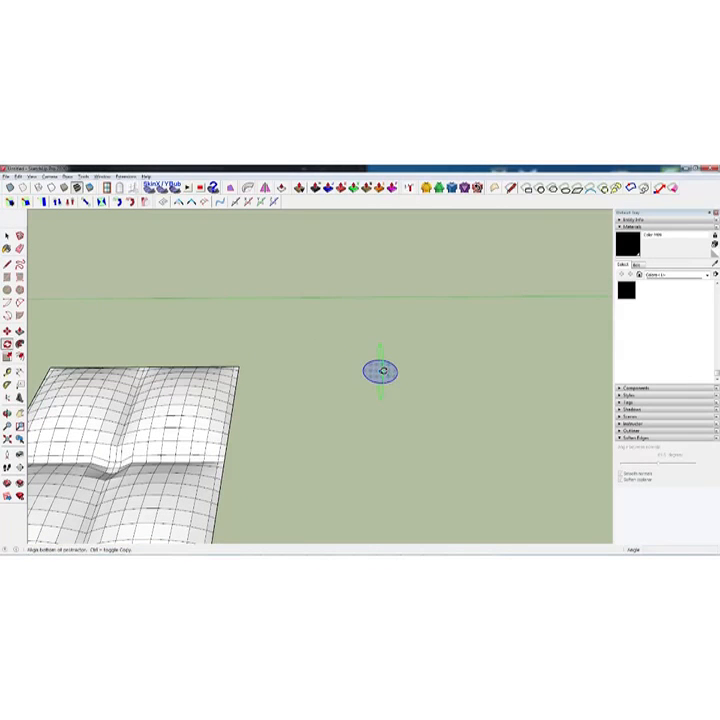
left_click(388, 379)
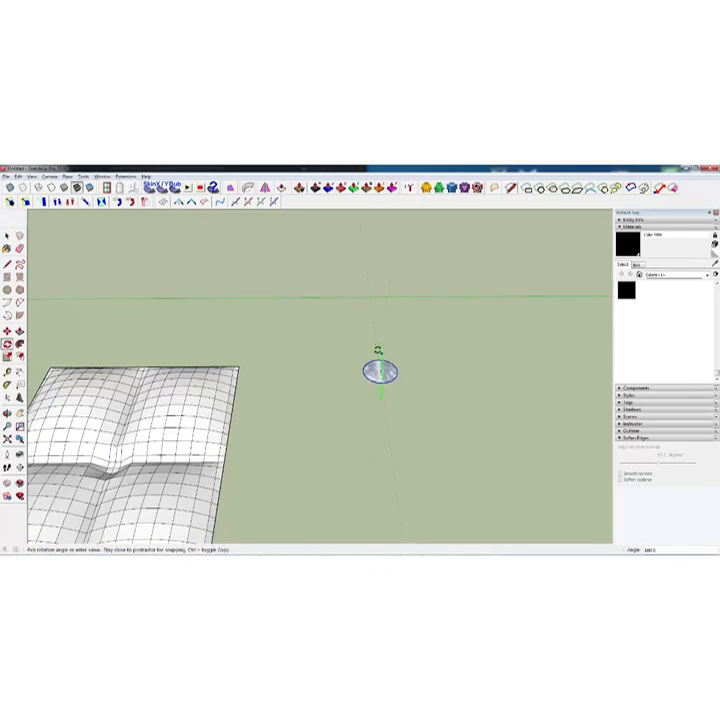
scroll(389, 339, "up", 1)
left_click(388, 340)
scroll(387, 360, "up", 2)
middle_click_drag(388, 368, 170, 267)
key("space")
- Delete the horizontal disc's face and sweep the vertical disc around its remaining edge with Follow Me to form a sphere
middle_click_drag(393, 442, 361, 447)
scroll(394, 466, "up", 2)
left_click(397, 467)
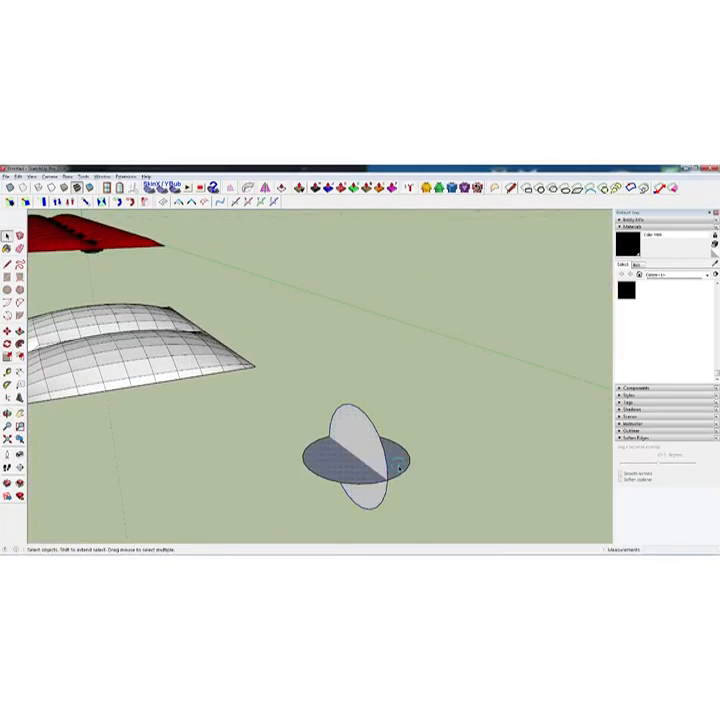
key("Delete")
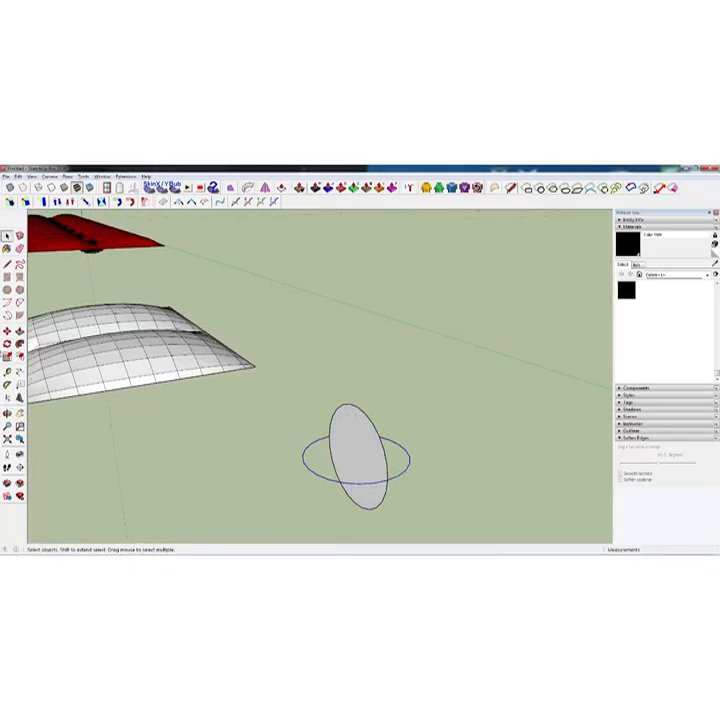
left_click(20, 343)
left_click(345, 442)
- Delete the leftover circle around the sphere and group the sphere
middle_click_drag(322, 450, 364, 434)
key("space")
left_click(397, 473)
key("Delete")
middle_click_drag(399, 476, 330, 453)
left_click(360, 434)
key("ctrl+g")
- Move the sphere group onto the dimple at the centre of the cushion block
key("m")
left_click(561, 434)
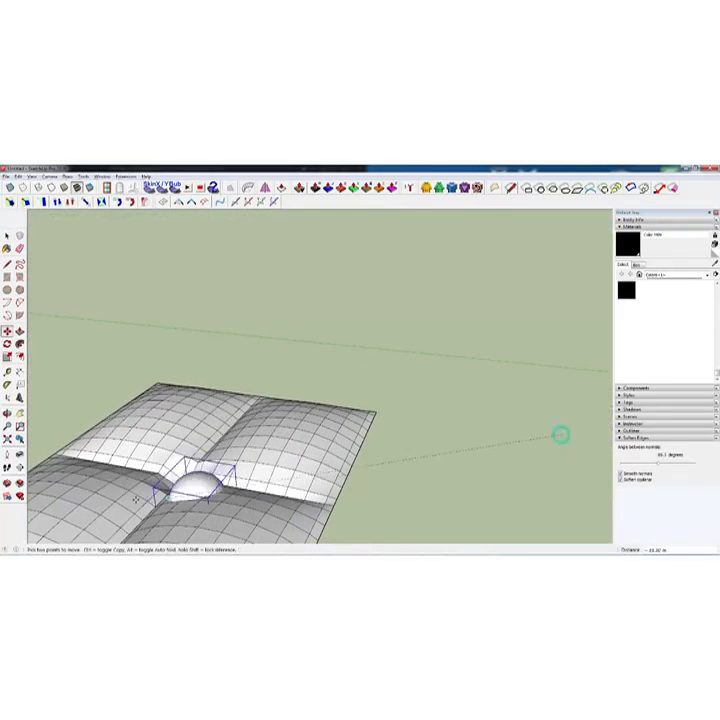
middle_click_drag(150, 480, 292, 455)
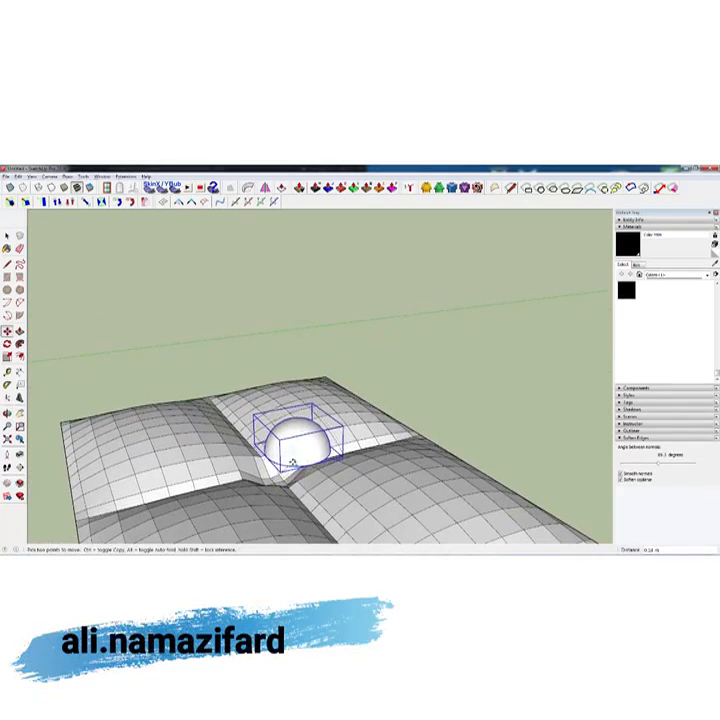
left_click(285, 487)
- Scale the sphere down to button size
middle_click_drag(285, 487, 354, 378)
key("s")
left_click(409, 371)
left_click(313, 394)
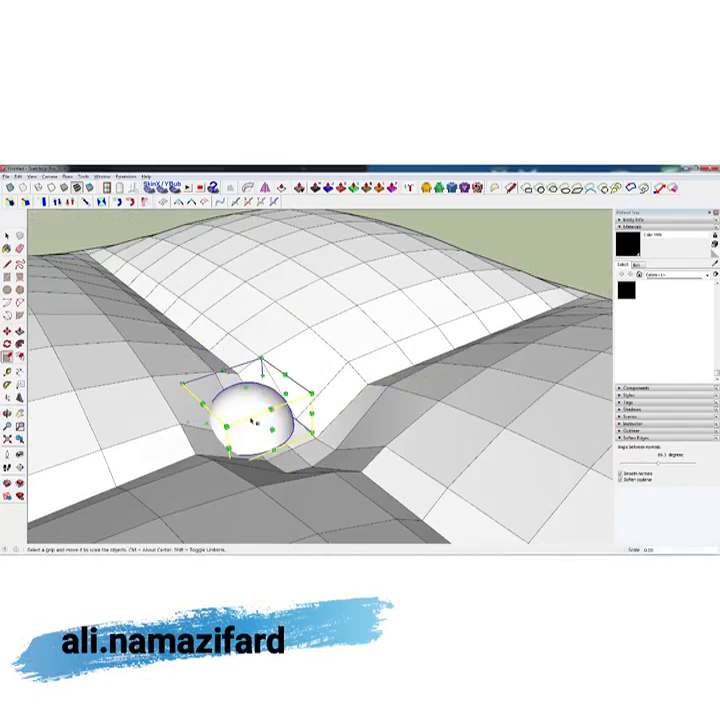
- Move the scaled sphere into the middle of the dimple so it sits as a button
key("m")
left_click(245, 412)
left_click(265, 402)
left_click(268, 402)
left_click(292, 426)
scroll(324, 441, "down", 3)
middle_click_drag(327, 440, 265, 402)
scroll(188, 460, "down", 2)
scroll(270, 400, "down", 2)
key("space")
middle_click_drag(327, 350, 341, 334)
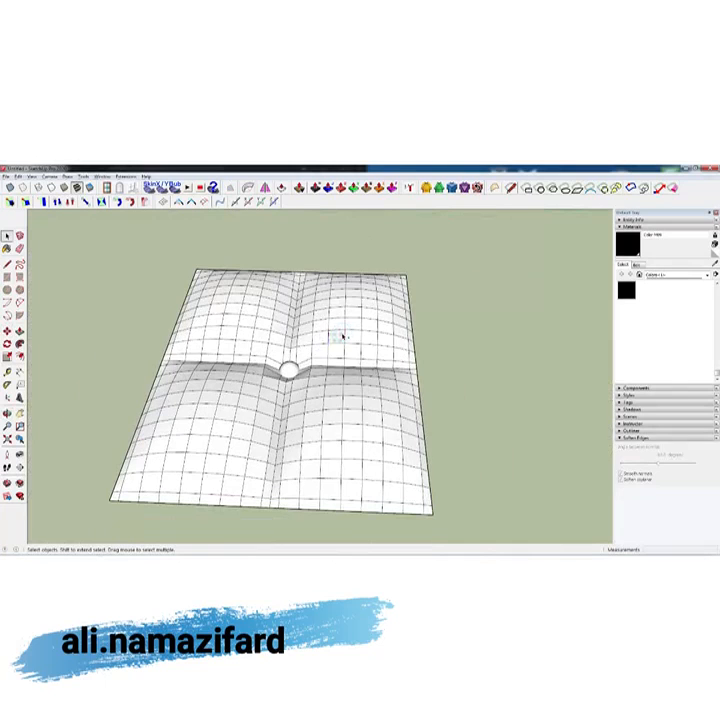
- Select the whole cushion surface and paint it dark red
triple_click(342, 337)
scroll(655, 303, "up", 4)
scroll(667, 322, "down", 2)
scroll(684, 328, "up", 5)
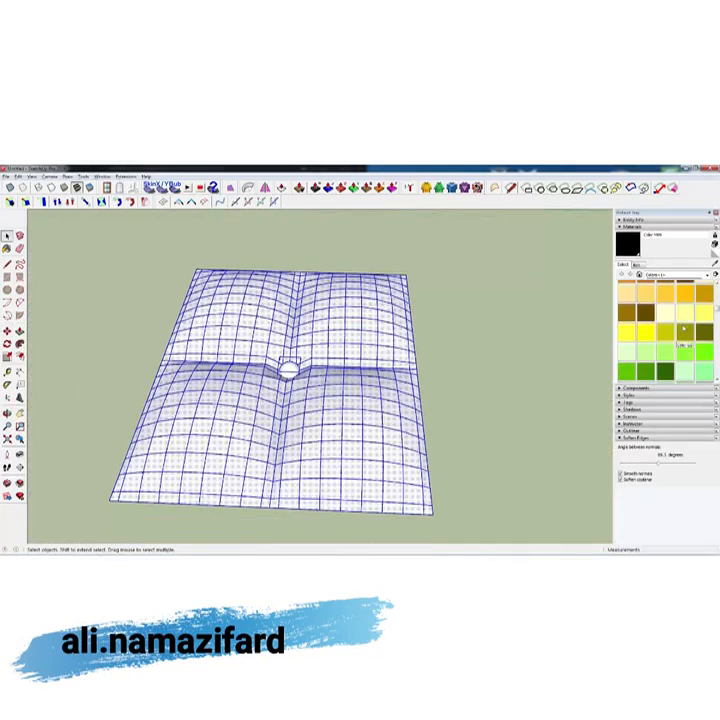
left_click(645, 310)
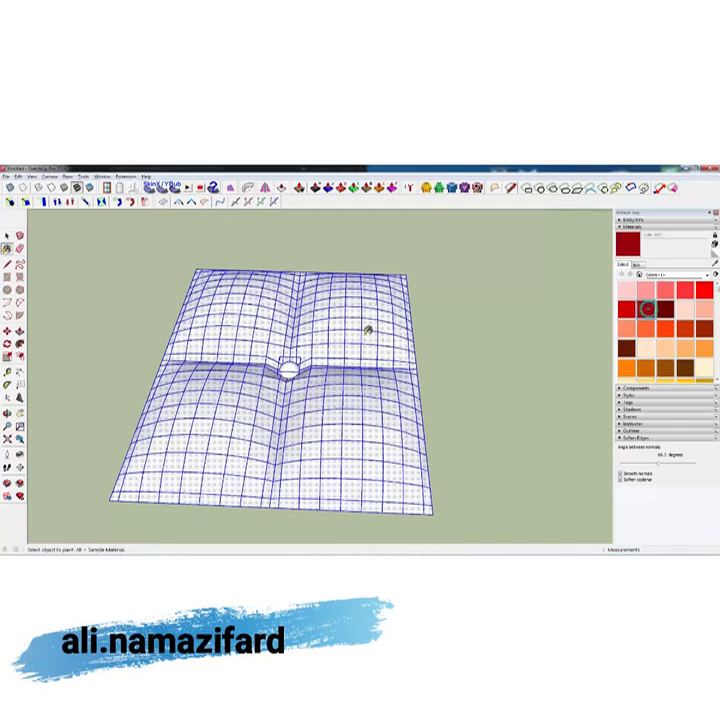
left_click(322, 372)
- Paint the button sphere in the central dimple black
key("space")
scroll(688, 334, "down", 5)
left_click(627, 340)
scroll(300, 368, "up", 3)
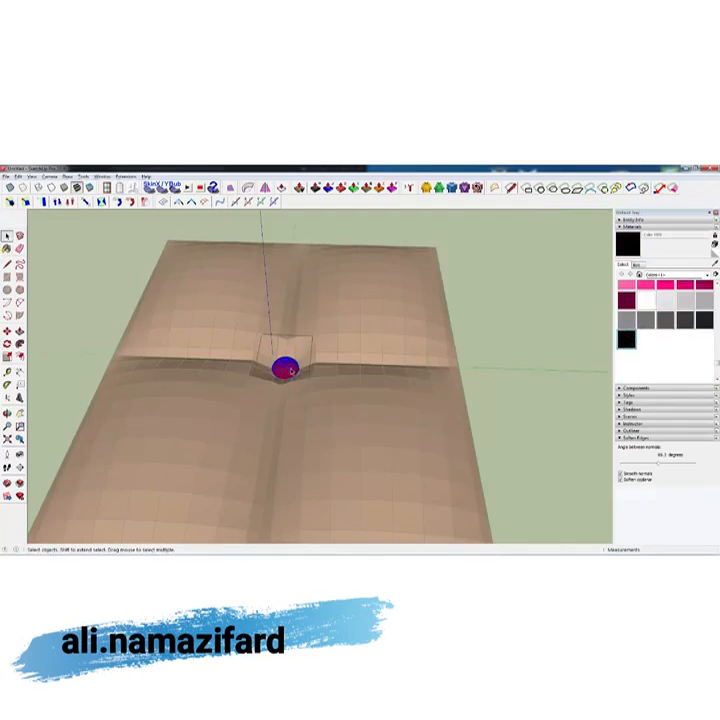
key("b")
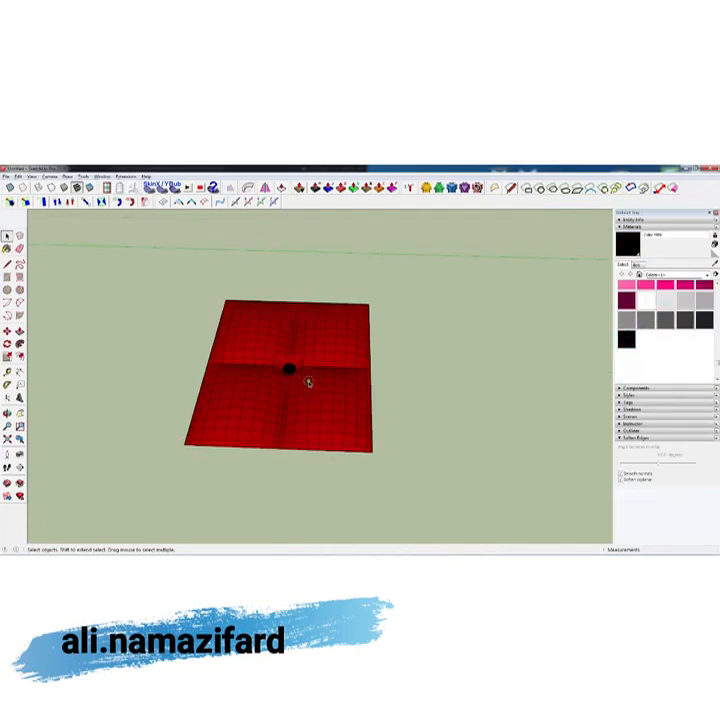
- Soften the grid edges of the whole red cushion surface with a normals angle slightly above 90 degrees
scroll(308, 383, "up", 5)
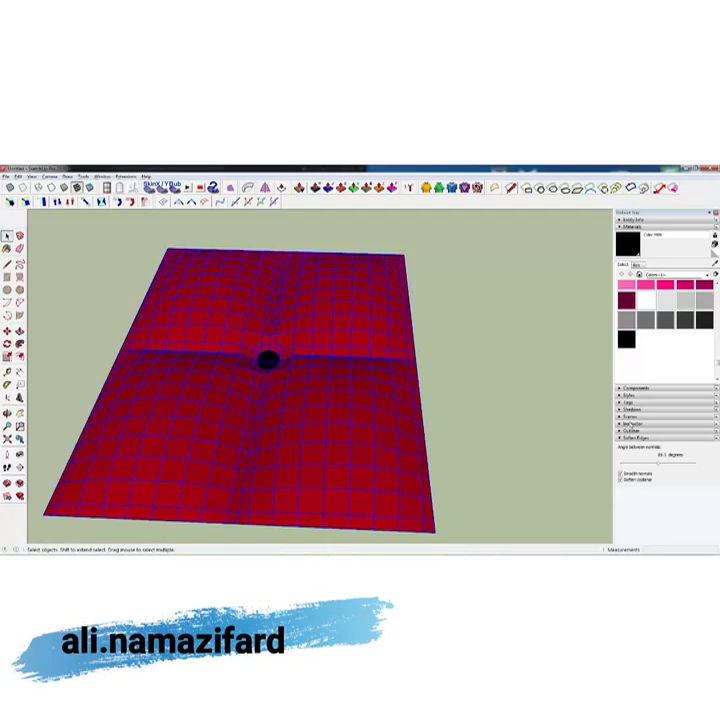
left_click_drag(658, 466, 660, 464)
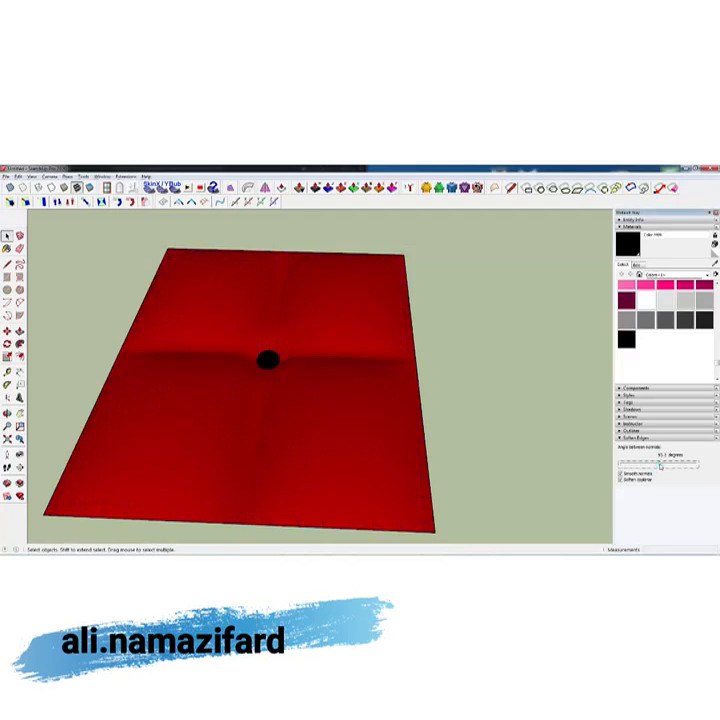
left_click(436, 444)
- Scale the black button sphere up slightly
left_click(265, 362)
scroll(265, 364, "up", 3)
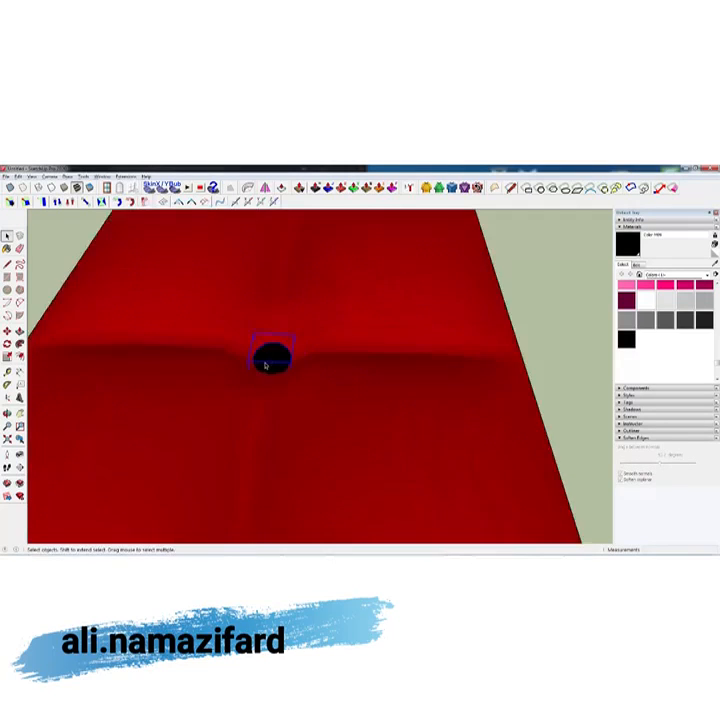
key("s")
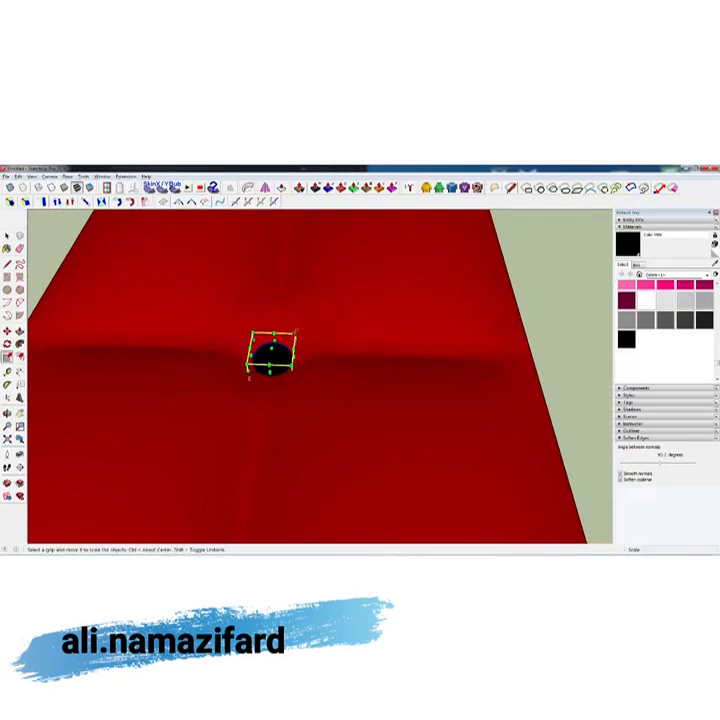
key("space")
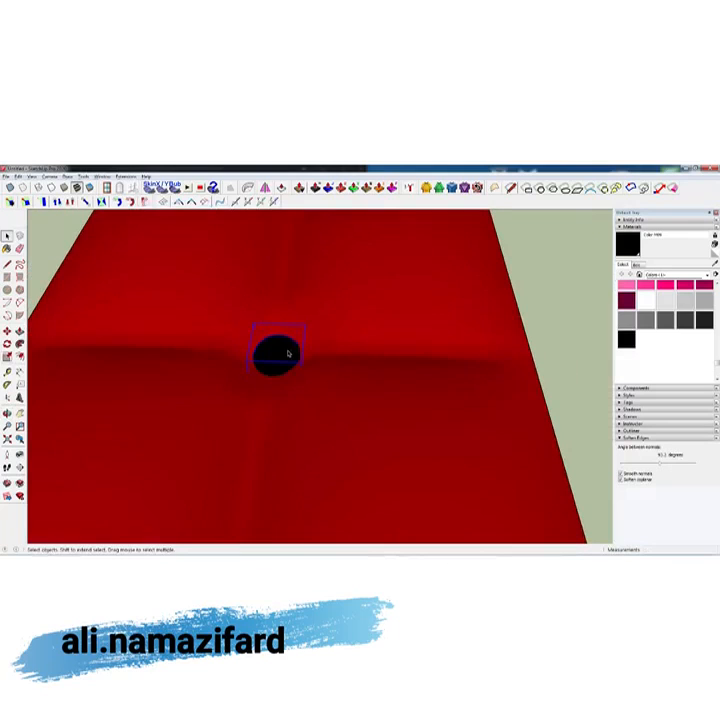
- Move the enlarged button back into the centre of the dimple
key("m")
left_click(283, 348)
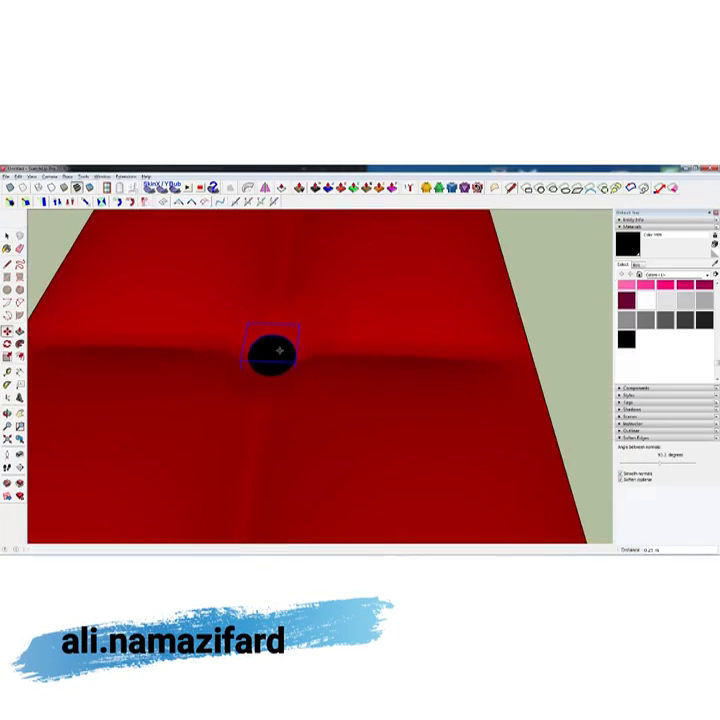
left_click(279, 360)
scroll(277, 365, "up", 1)
key("space")
scroll(370, 401, "down", 5)
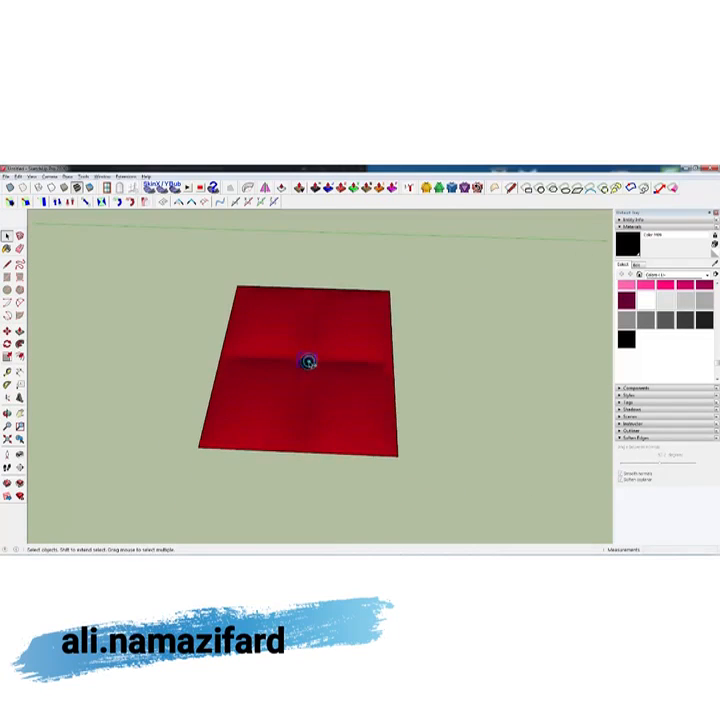
- Group the red cushion surface together with its black button
scroll(308, 361, "down", 2)
left_click(348, 383)
key("ctrl+g")
left_click(310, 364)
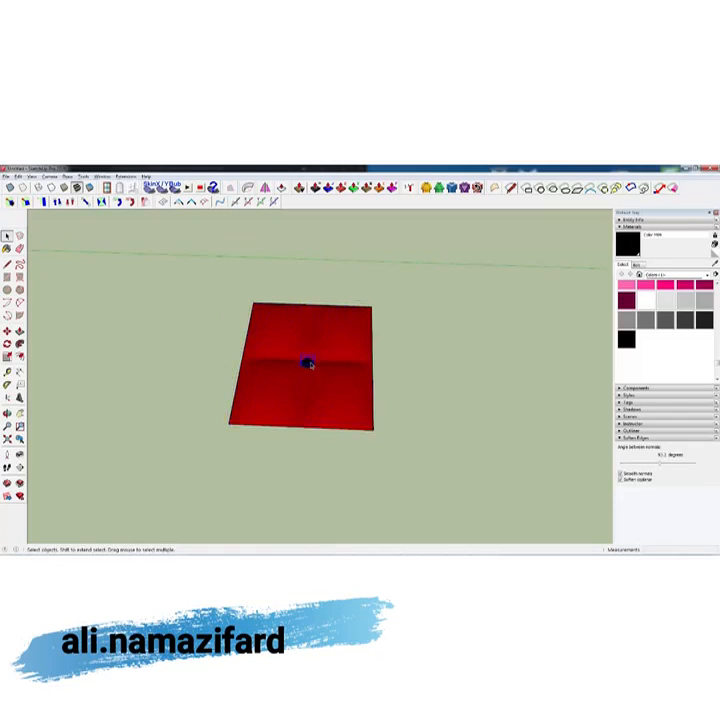
left_click(330, 381)
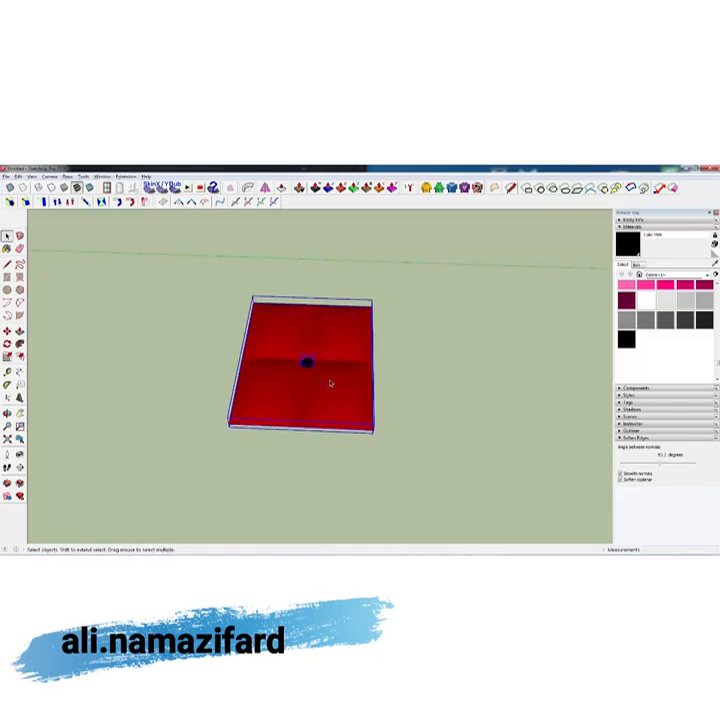
- Copy the cushion group edge to edge beside itself and multiply the copy by 10 to form a row
key("m")
key("ctrl")
left_click(229, 427)
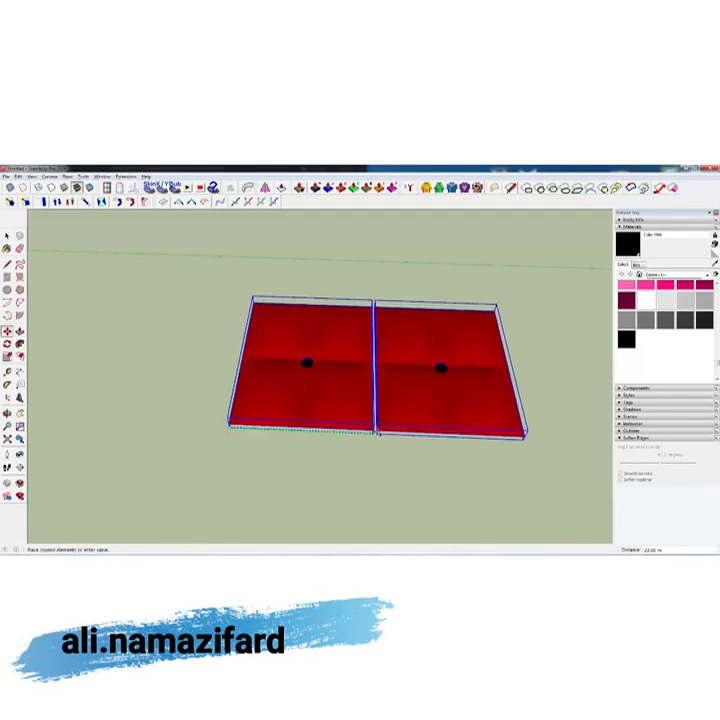
left_click(373, 428)
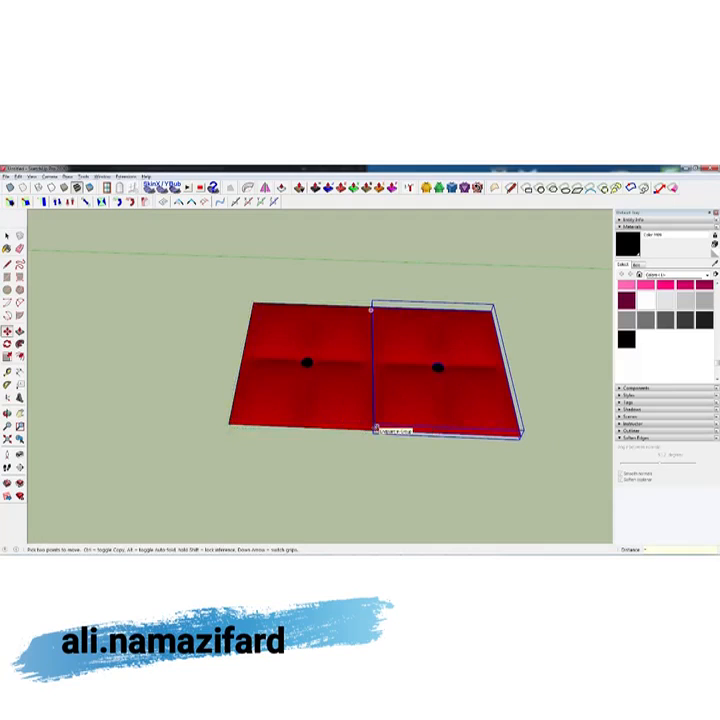
key("Return")
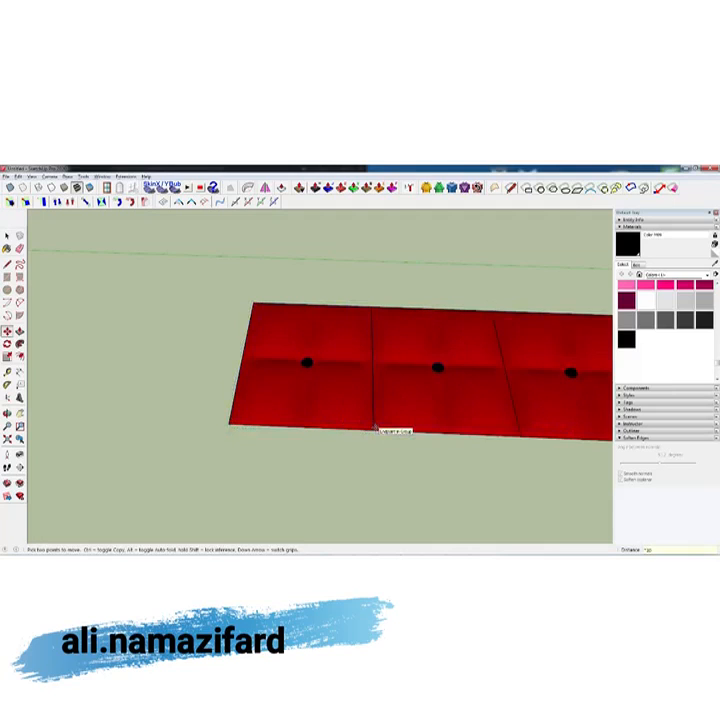
- Select the whole row of cushions, copy it edge to edge alongside itself and multiply the copy to fill a large panel
scroll(375, 428, "down", 8)
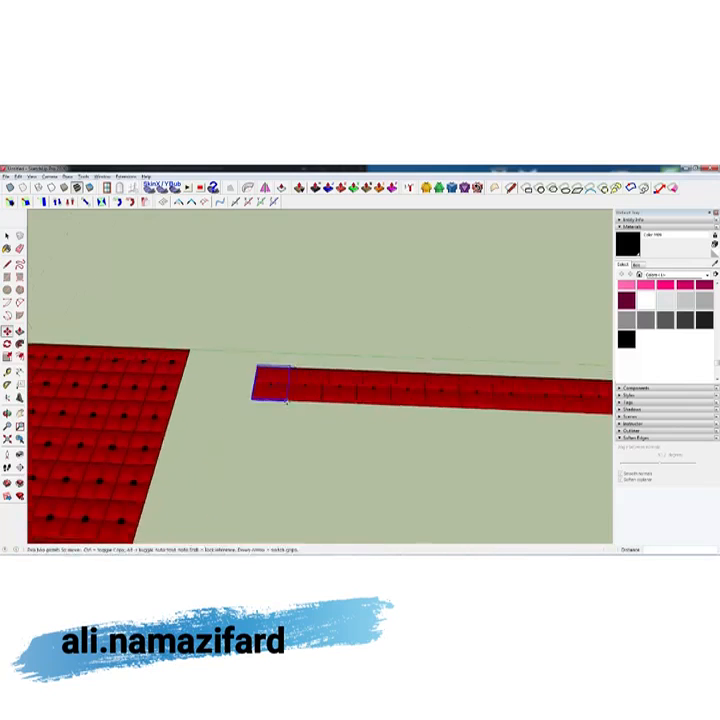
scroll(287, 399, "down", 2)
key("space")
left_click_drag(269, 411, 260, 413)
scroll(322, 405, "up", 2)
middle_click_drag(326, 403, 154, 343)
key("m")
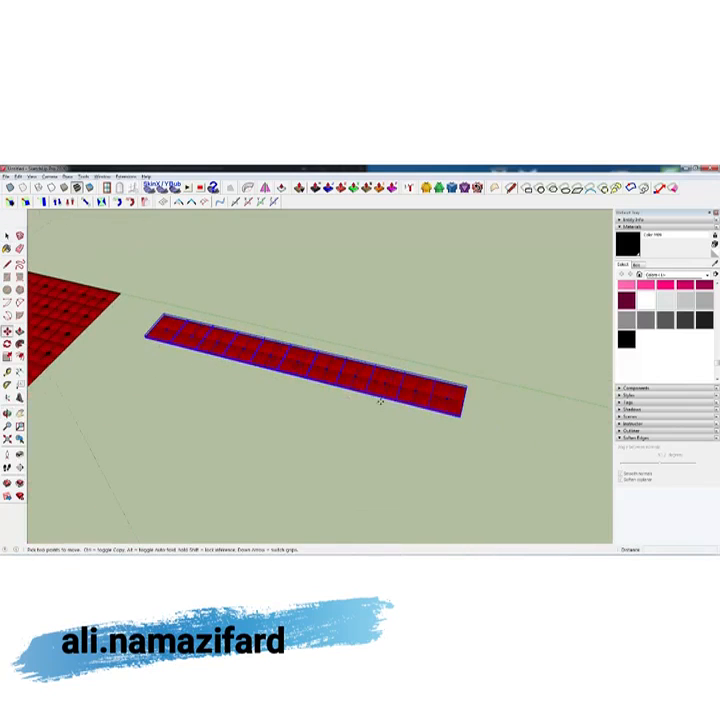
left_click(463, 386)
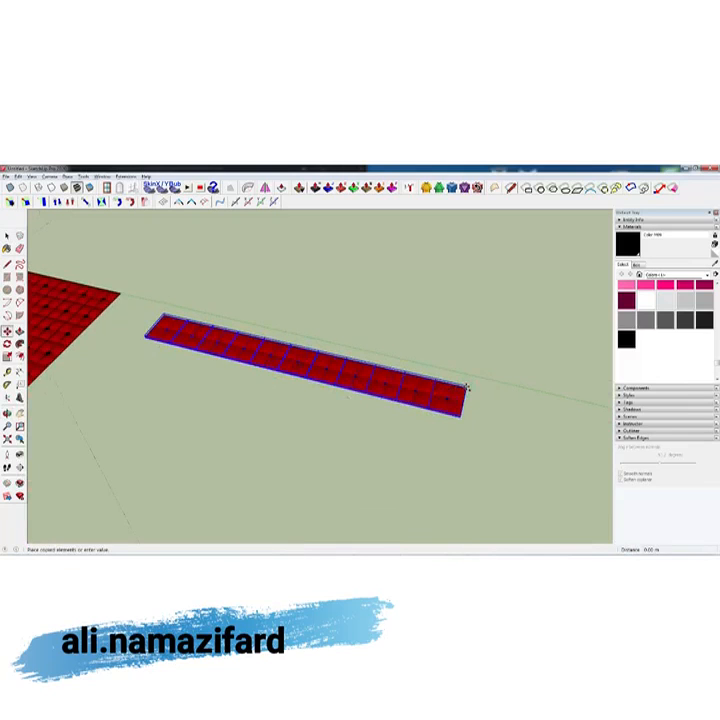
scroll(459, 420, "up", 3)
middle_click_drag(459, 420, 416, 450)
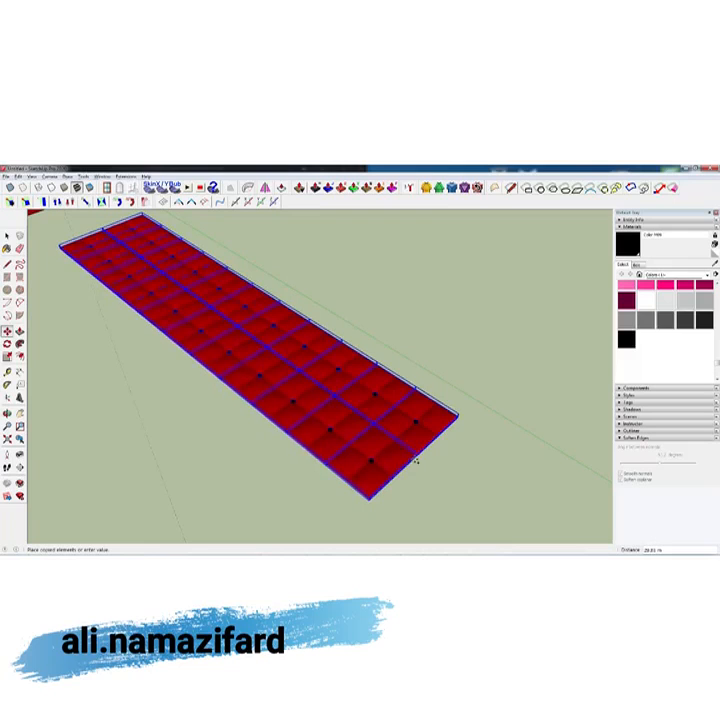
left_click(415, 460)
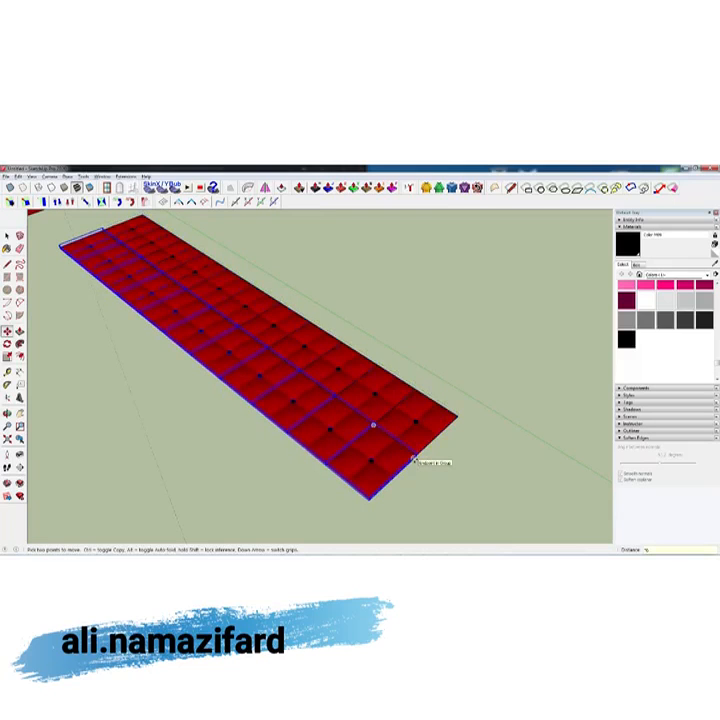
key("Return")
- Examine the tufted surface and buttons of the tiled panel up close and at a low angle
scroll(342, 434, "down", 4)
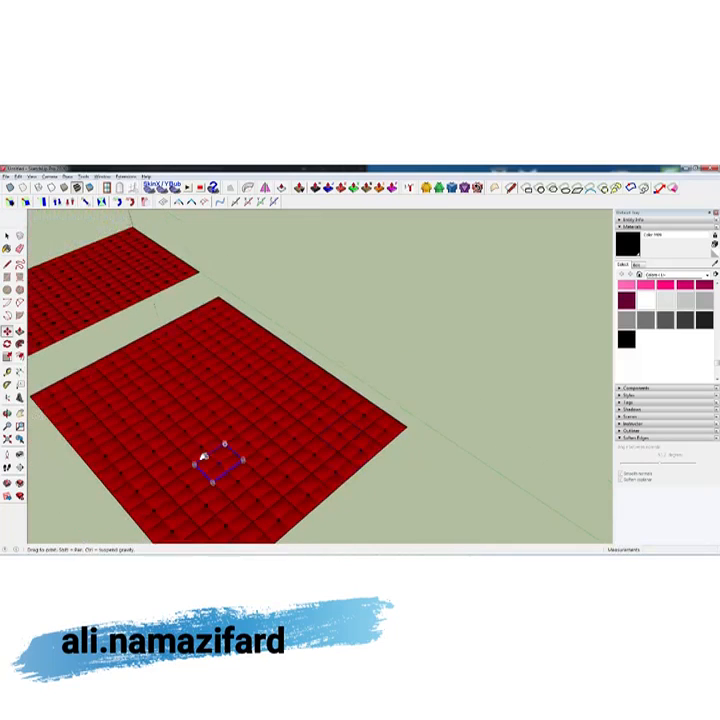
middle_click_drag(206, 456, 264, 420, "shift")
scroll(272, 464, "up", 4)
scroll(272, 464, "up", 4)
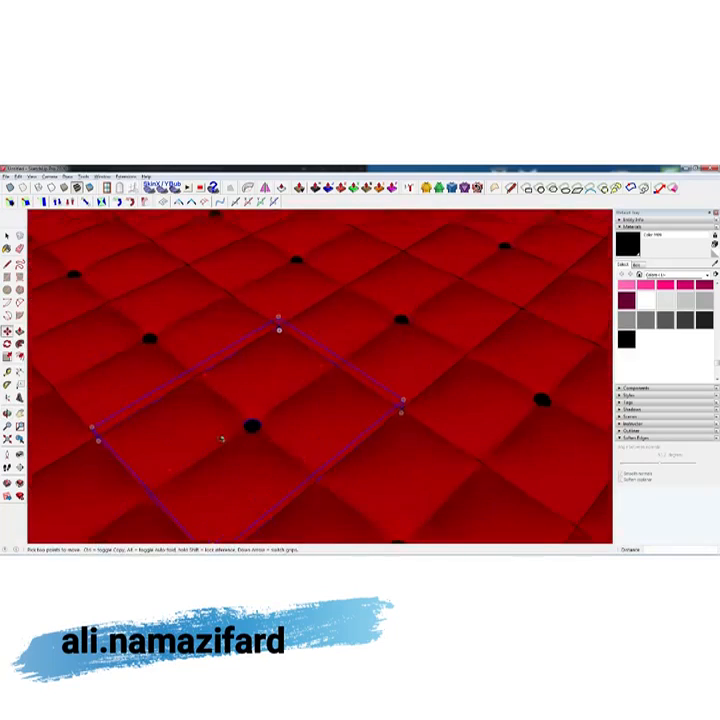
middle_click_drag(222, 437, 415, 383)
scroll(407, 388, "down", 6)
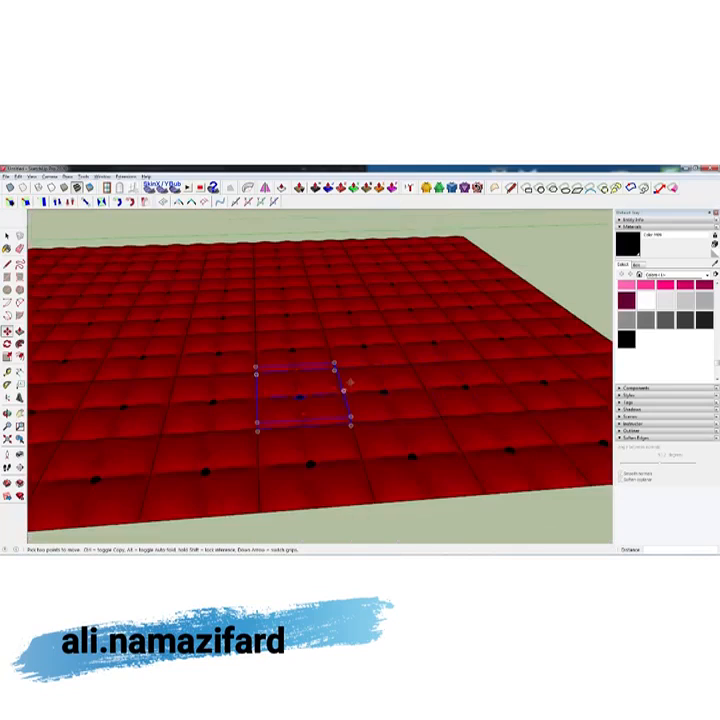